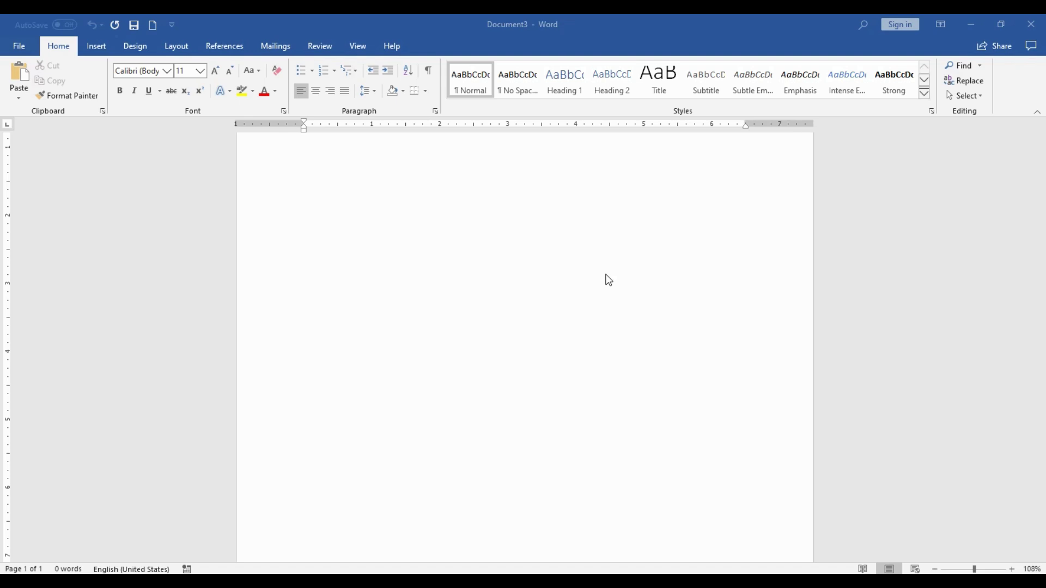
- Create a new blank document, Document5, with Ctrl+N
{"action": "key", "text": "ctrl+n"}
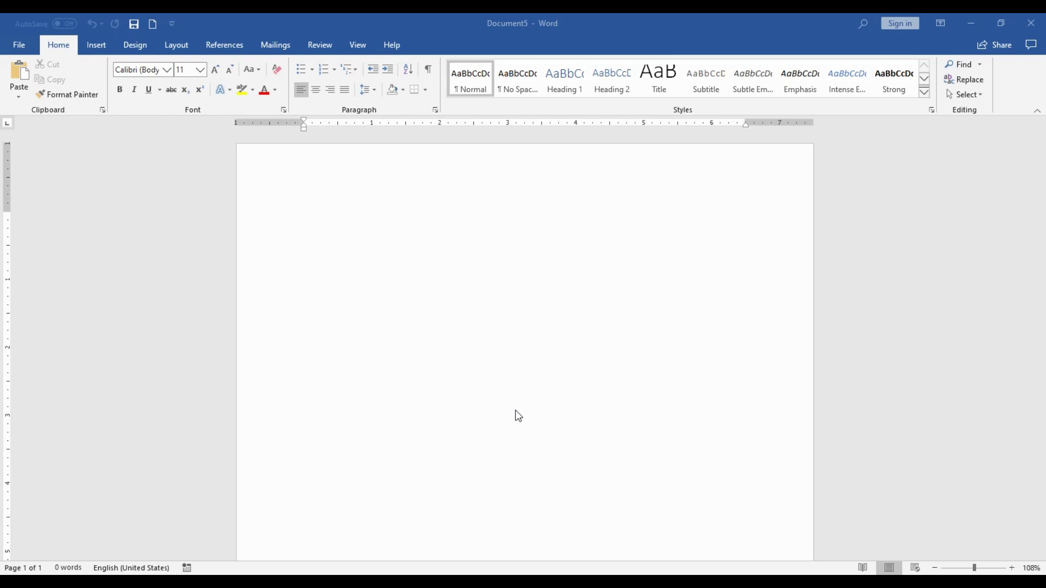
- Open the classic Save As dialog from File > Save As > This PC, starting in Documents
{"action": "left_click", "coordinate": [20, 47]}
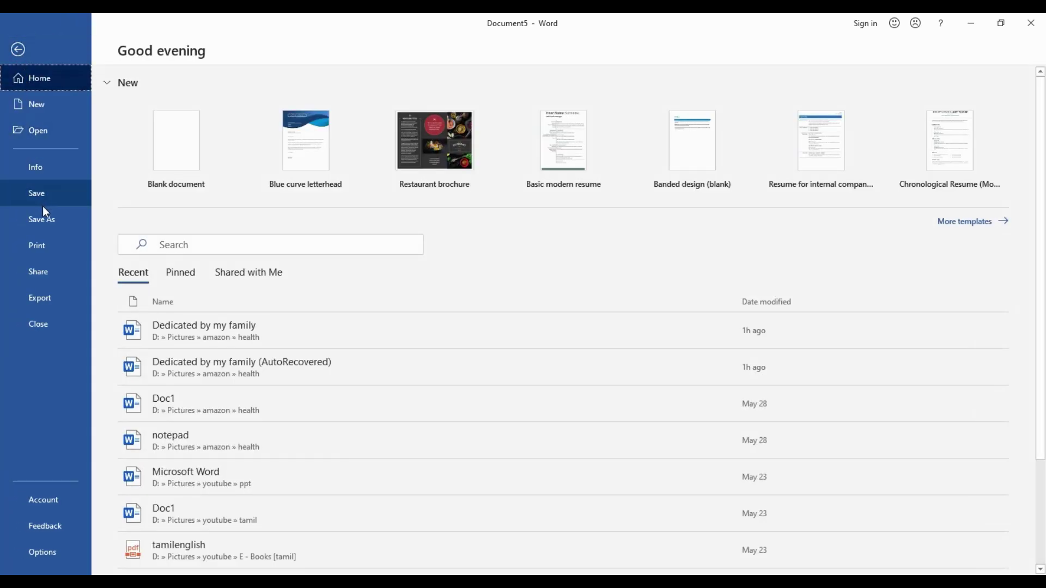
{"action": "left_click", "coordinate": [45, 224]}
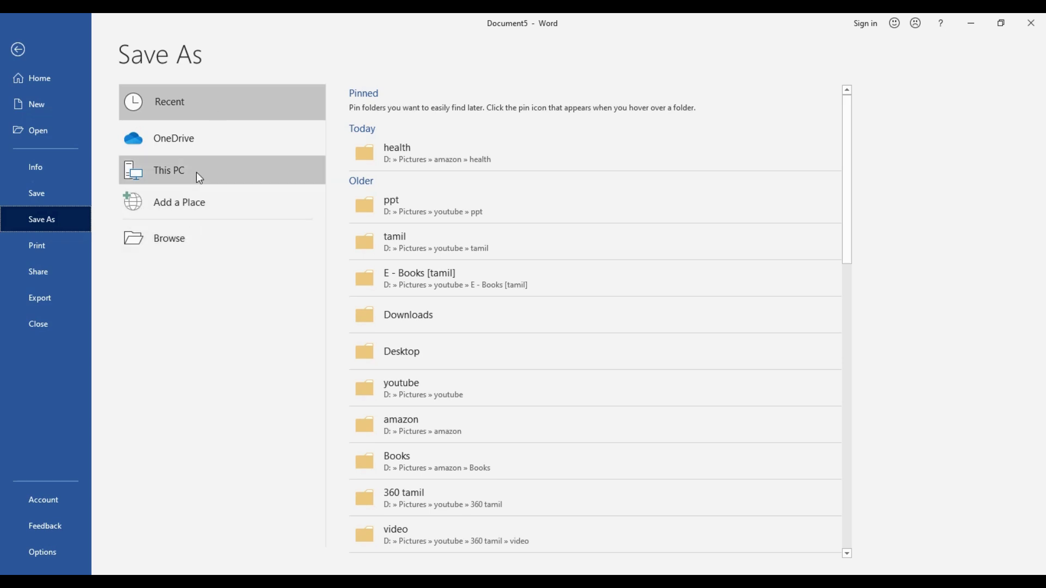
{"action": "left_click", "coordinate": [157, 173]}
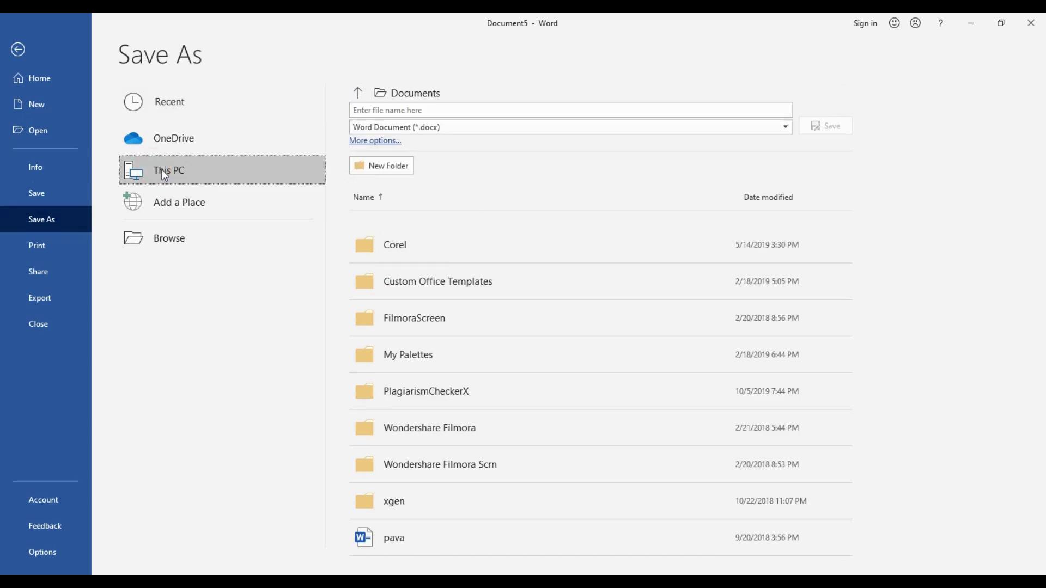
{"action": "left_click", "coordinate": [171, 173]}
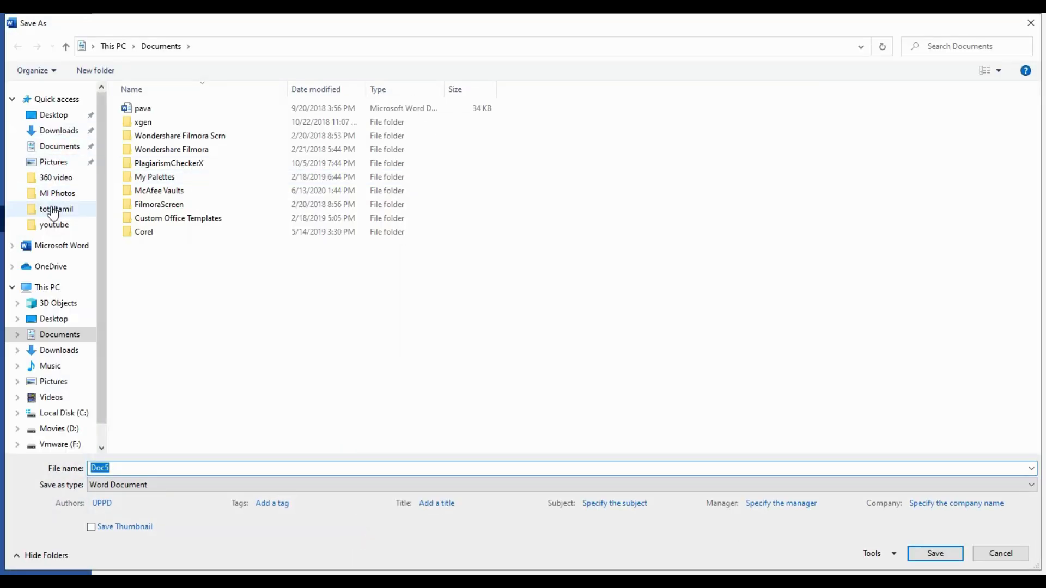
- Save Doc5 as a PDF file in the totaltamil folder
{"action": "left_click", "coordinate": [53, 211]}
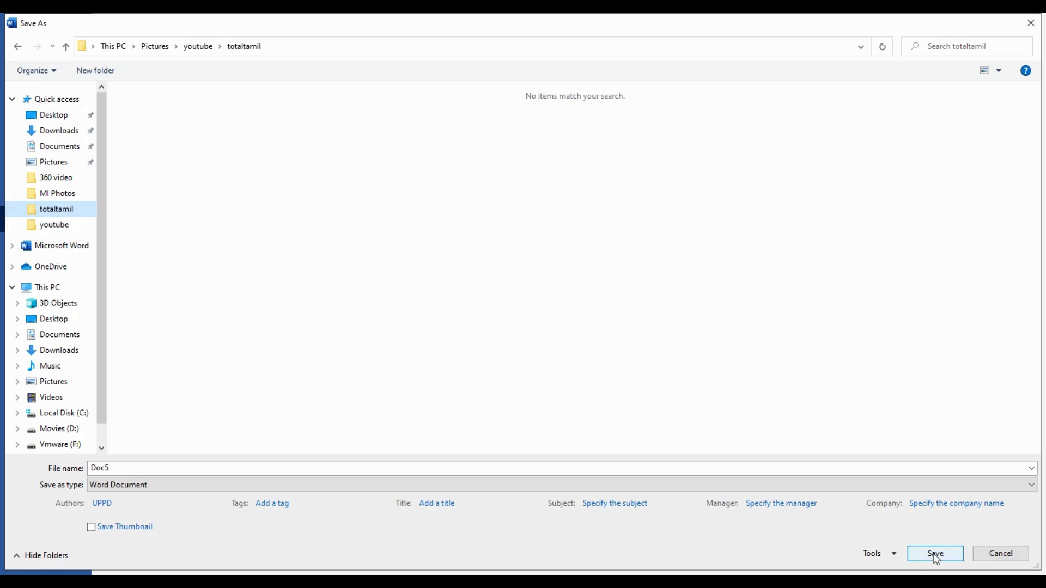
{"action": "left_click", "coordinate": [136, 464]}
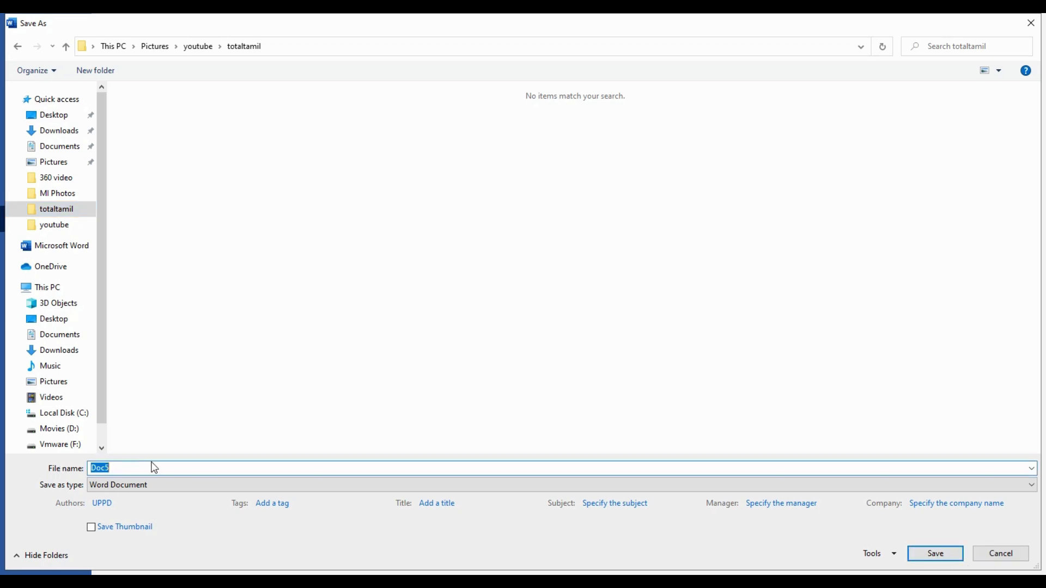
{"action": "left_click", "coordinate": [203, 489]}
{"action": "left_click", "coordinate": [202, 490]}
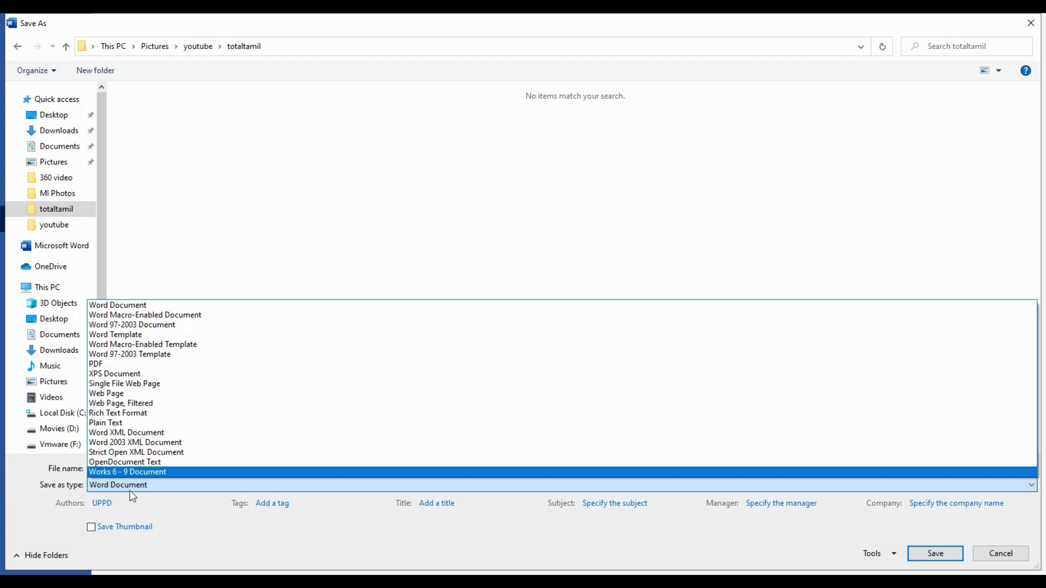
{"action": "left_click", "coordinate": [118, 365]}
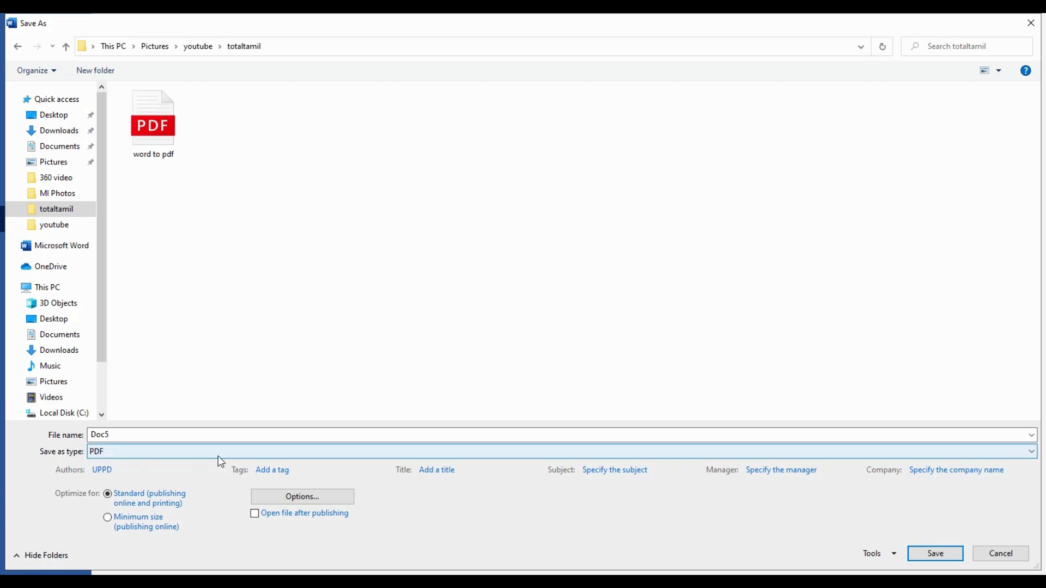
{"action": "left_click", "coordinate": [944, 553]}
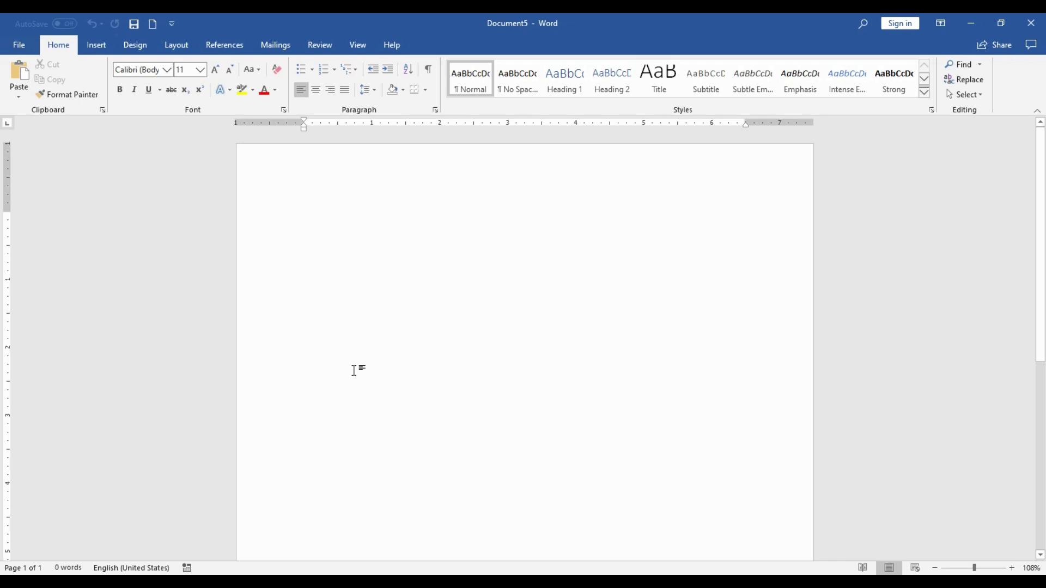
- Open the totaltamil folder window, preview the Doc5 and 'word to pdf' PDFs, then close the viewer
{"action": "left_click", "coordinate": [306, 582]}
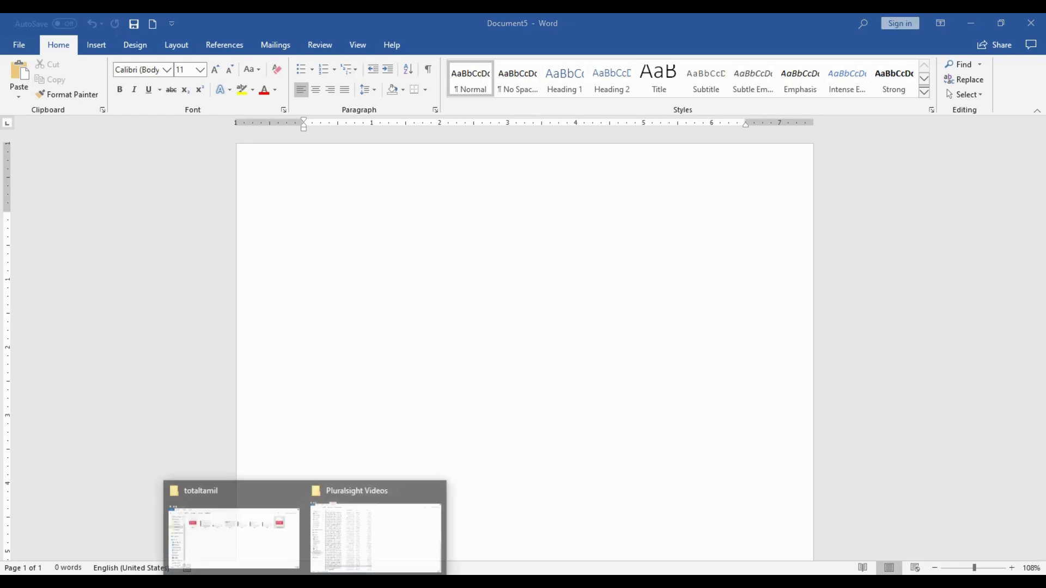
{"action": "left_click", "coordinate": [275, 542]}
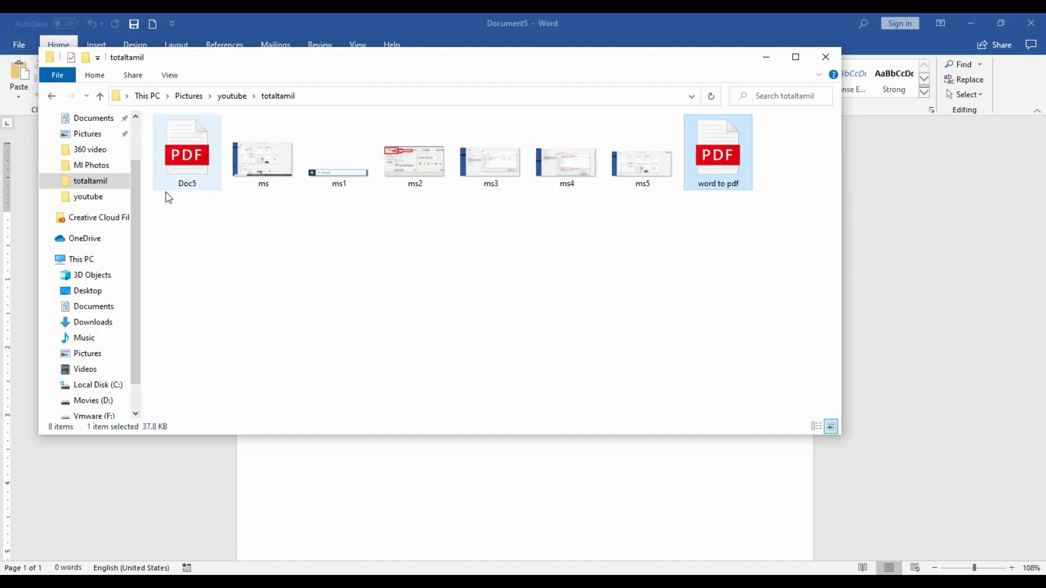
{"action": "double_click", "coordinate": [191, 180]}
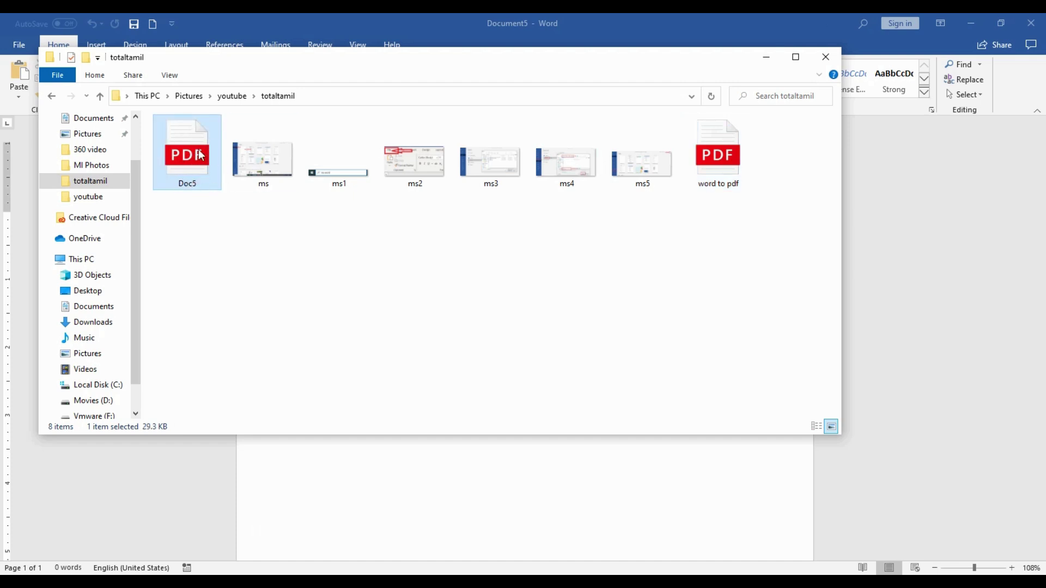
{"action": "double_click", "coordinate": [724, 160]}
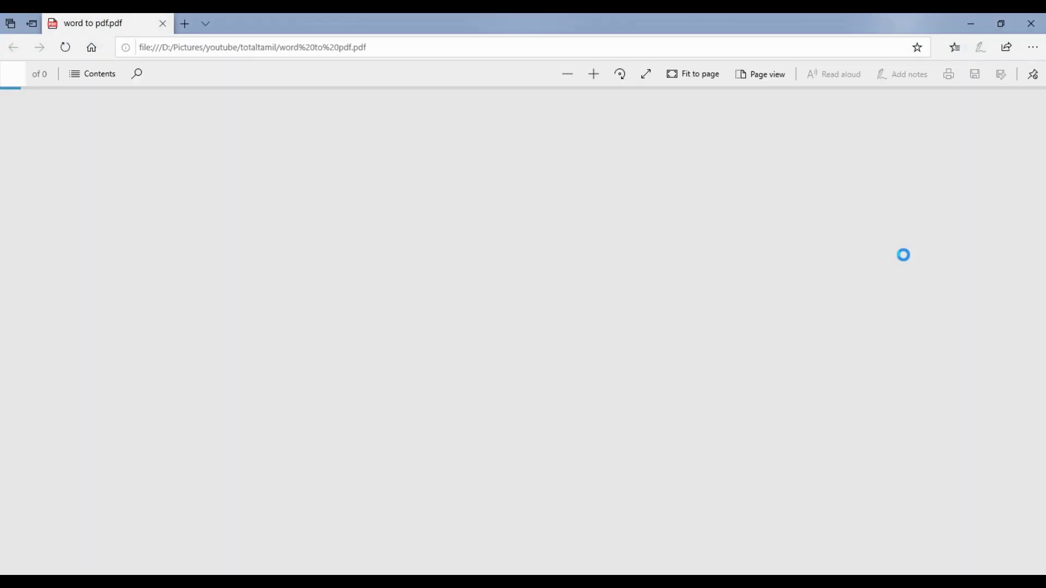
{"action": "scroll", "coordinate": [904, 262], "scroll_direction": "down", "scroll_amount": 3}
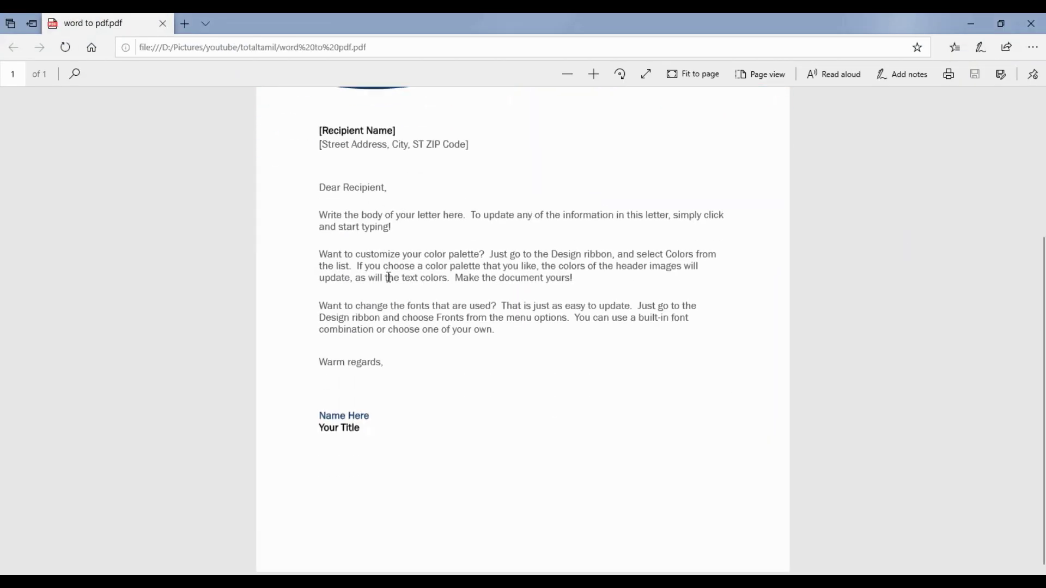
{"action": "scroll", "coordinate": [484, 319], "scroll_direction": "up", "scroll_amount": 3}
{"action": "left_click", "coordinate": [1026, 25]}
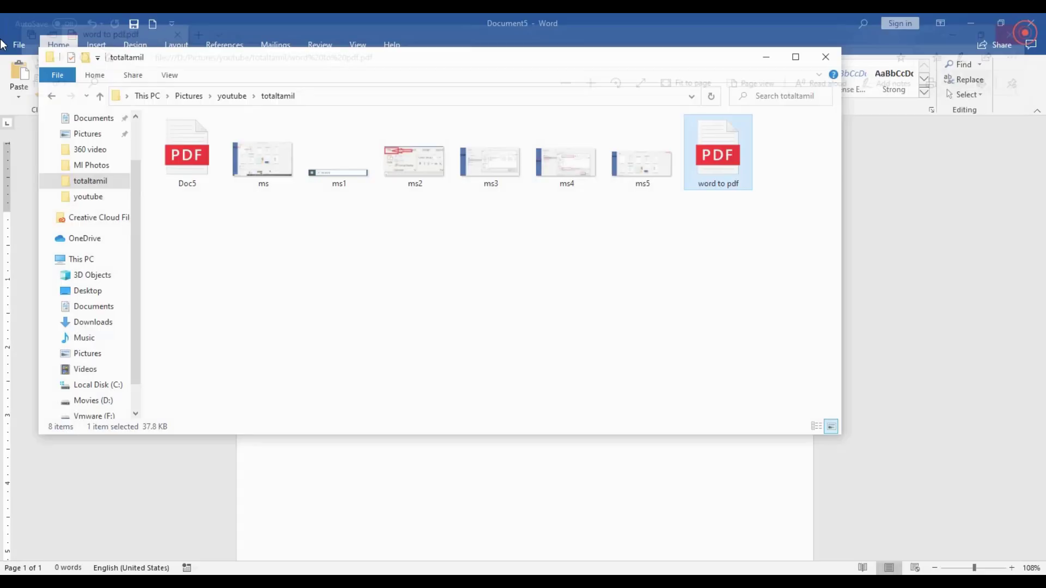
- Go to pdfonline.com and open its Word to PDF converter in a new tab
{"action": "left_click", "coordinate": [443, 535]}
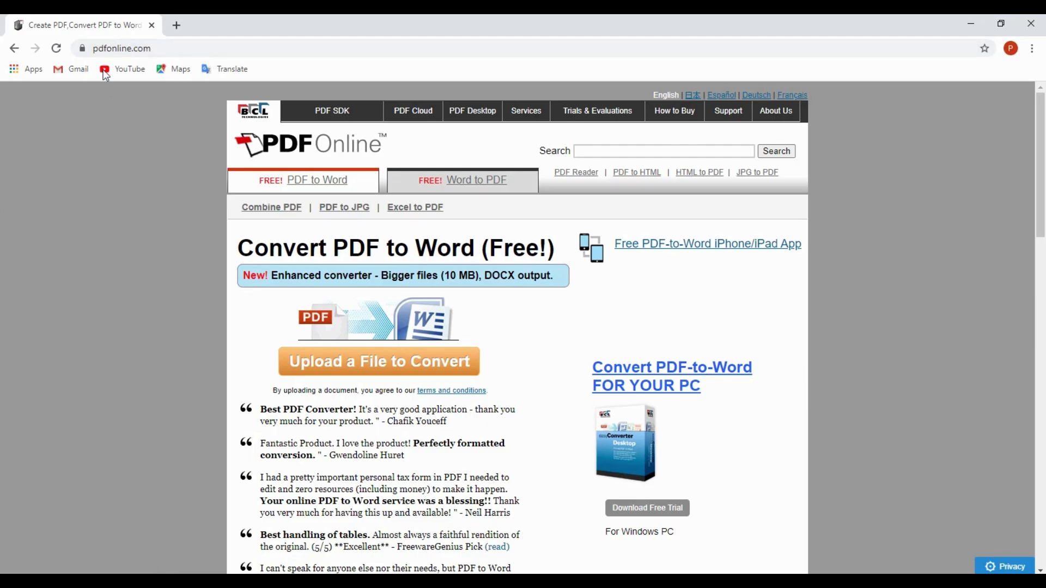
{"action": "left_click", "coordinate": [175, 50]}
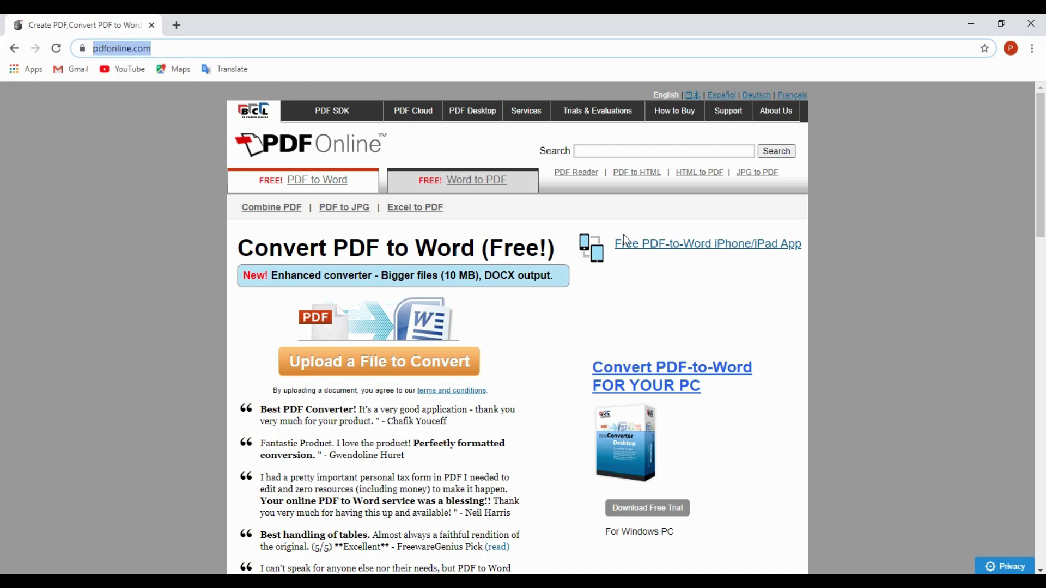
{"action": "left_click", "coordinate": [480, 185]}
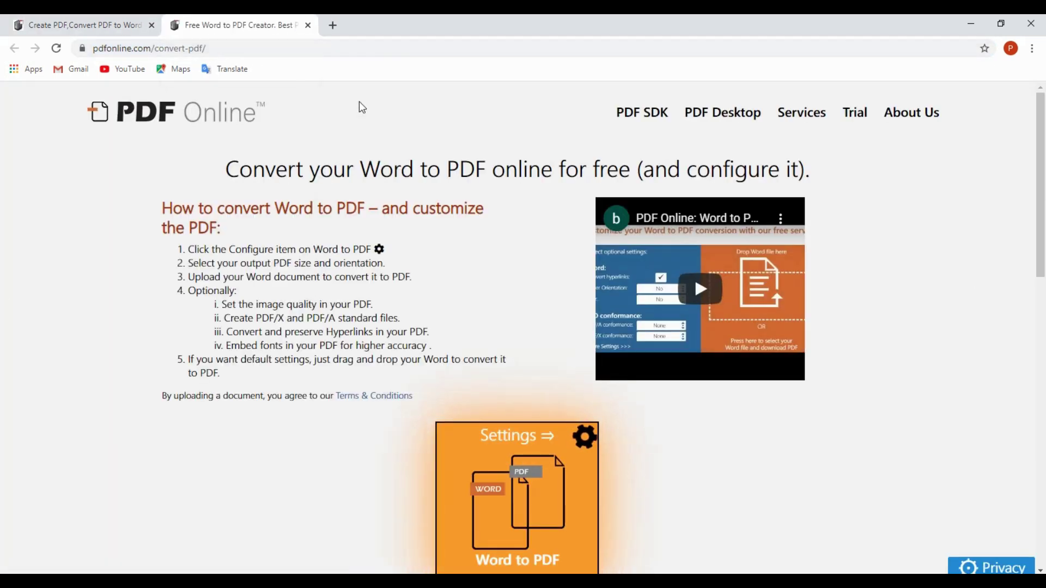
{"action": "scroll", "coordinate": [401, 414], "scroll_direction": "down", "scroll_amount": 3}
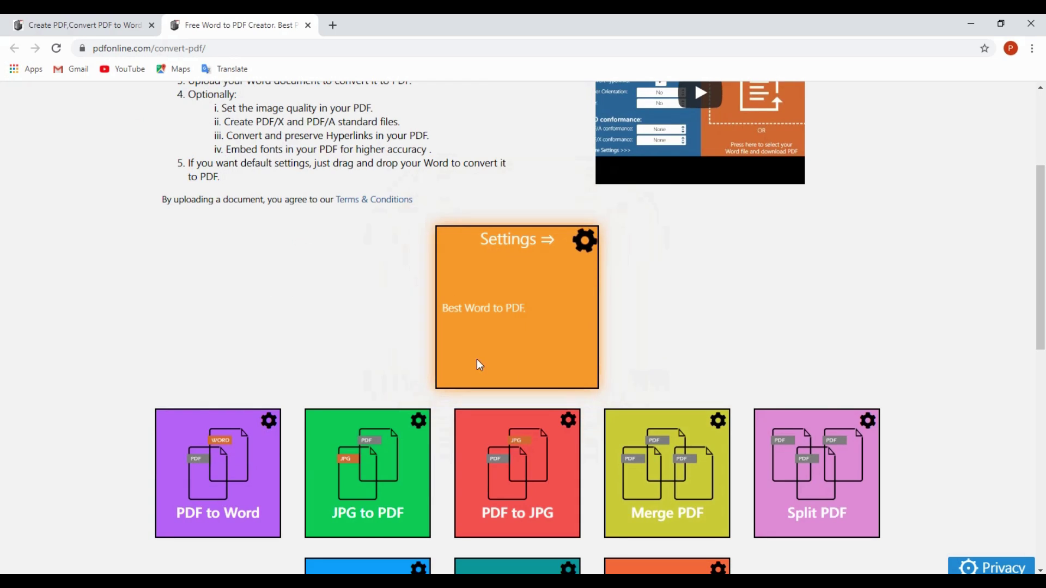
- Upload the Internet Business Startup Kit Word document for conversion to PDF
{"action": "left_click", "coordinate": [493, 311]}
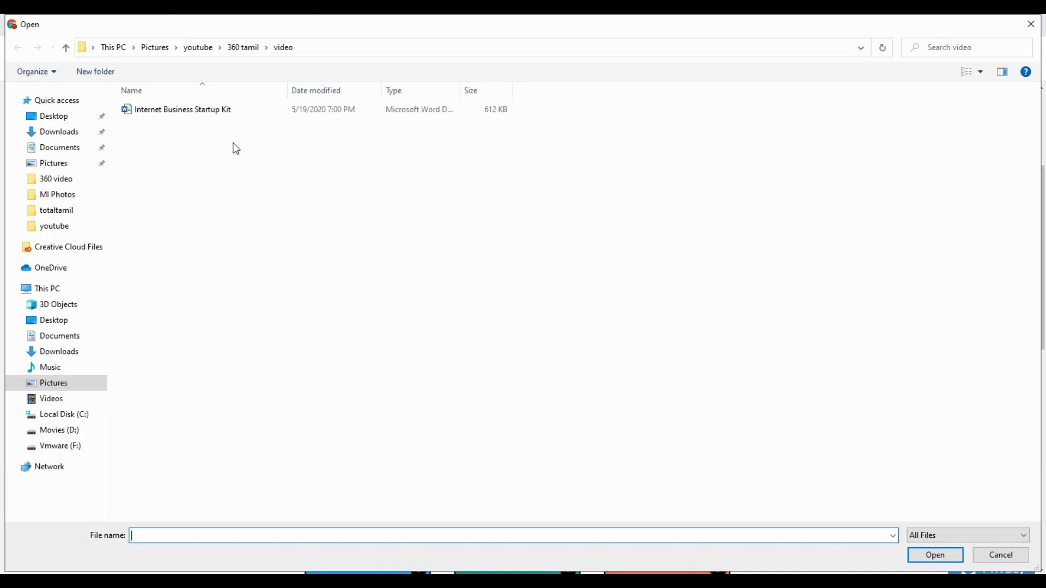
{"action": "left_click", "coordinate": [236, 110]}
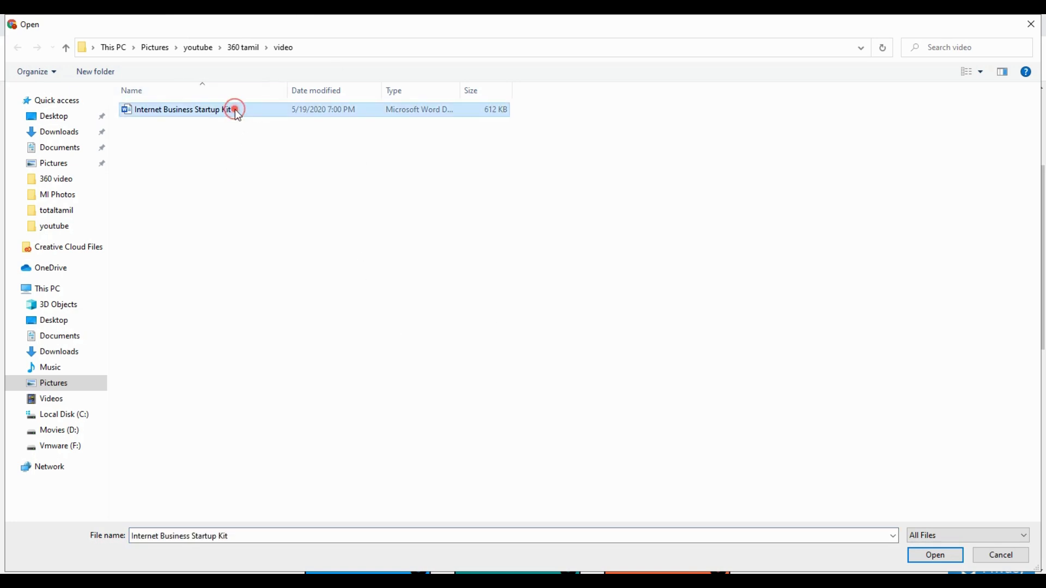
{"action": "left_click", "coordinate": [934, 558]}
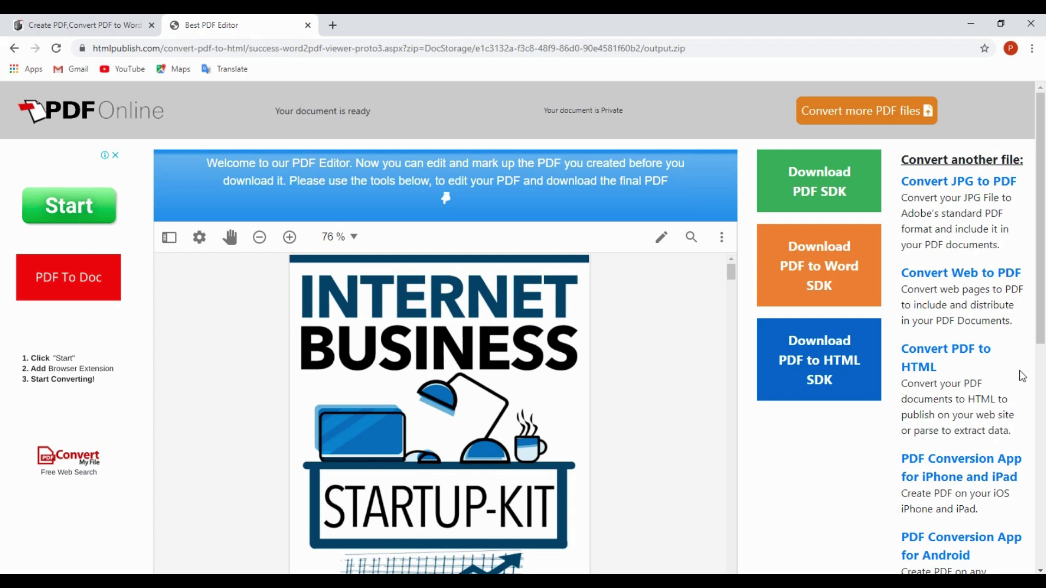
- Download the converted Internet Business Startup Kit PDF using the viewer's three-dot menu
{"action": "scroll", "coordinate": [1020, 392], "scroll_direction": "down", "scroll_amount": 1}
{"action": "scroll", "coordinate": [3, 464], "scroll_direction": "up", "scroll_amount": 1}
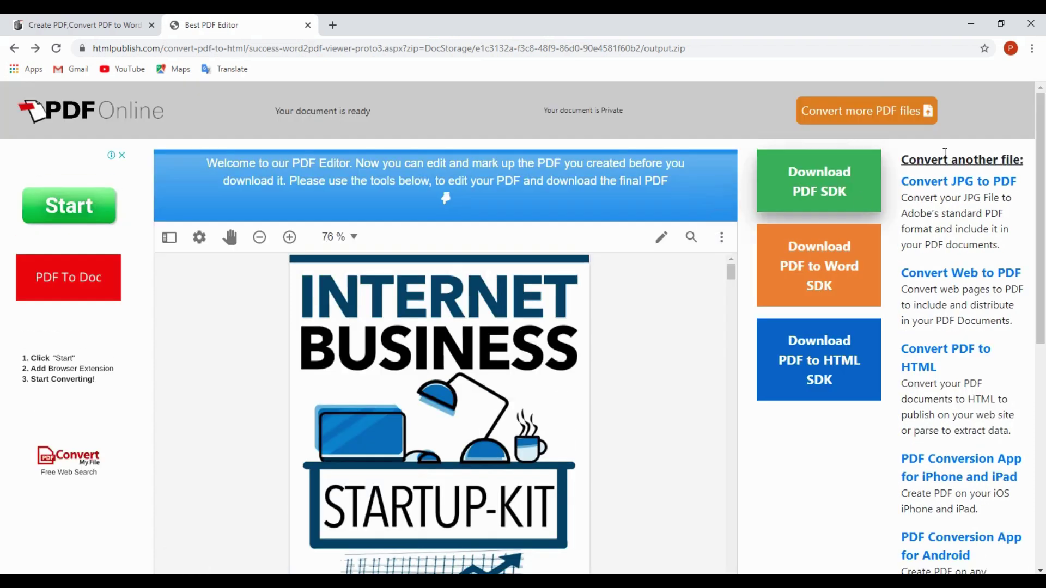
{"action": "scroll", "coordinate": [289, 388], "scroll_direction": "down", "scroll_amount": 3}
{"action": "scroll", "coordinate": [289, 388], "scroll_direction": "up", "scroll_amount": 3}
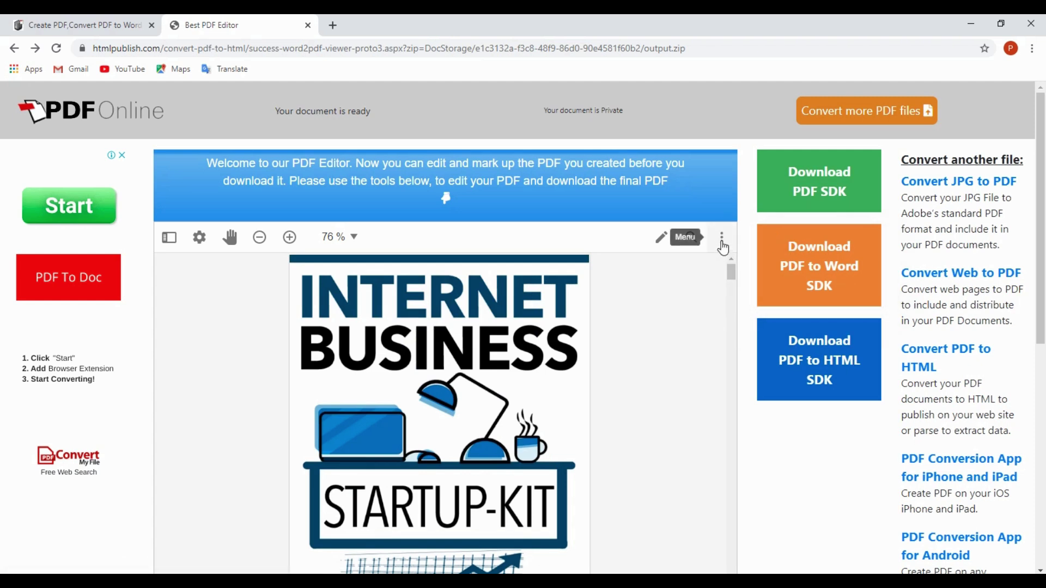
{"action": "left_click", "coordinate": [722, 240]}
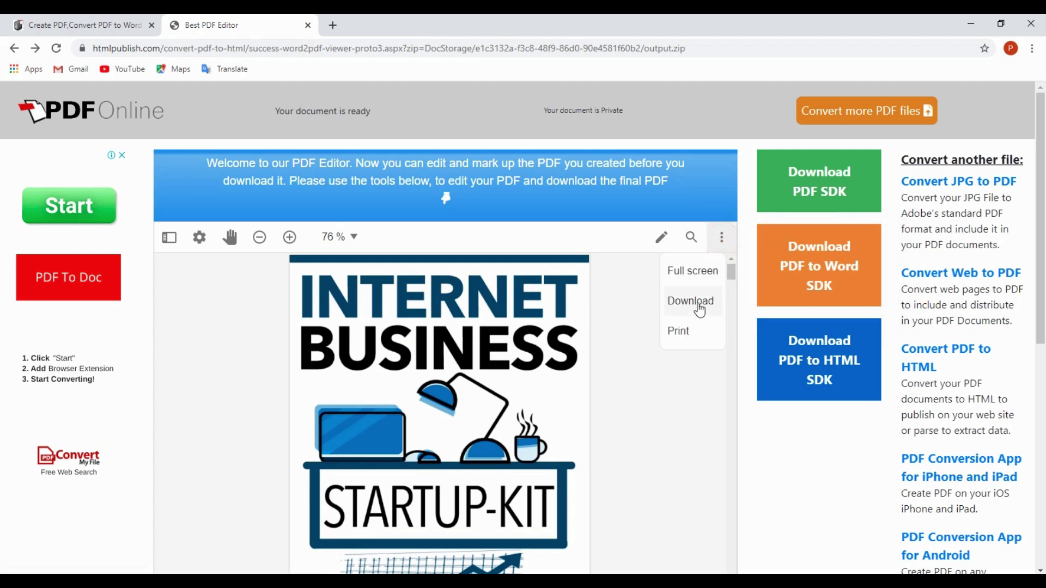
{"action": "left_click", "coordinate": [700, 310]}
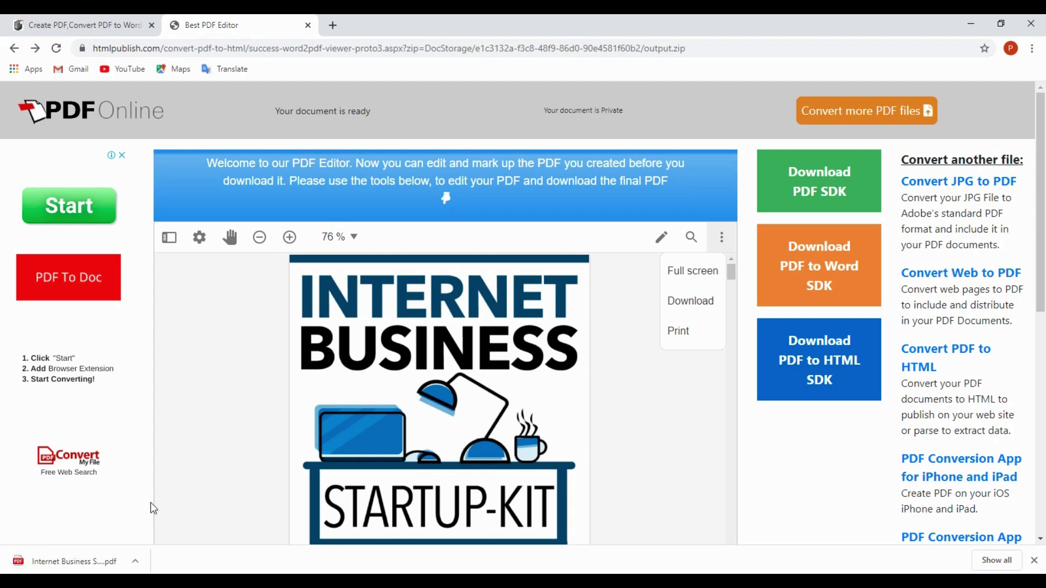